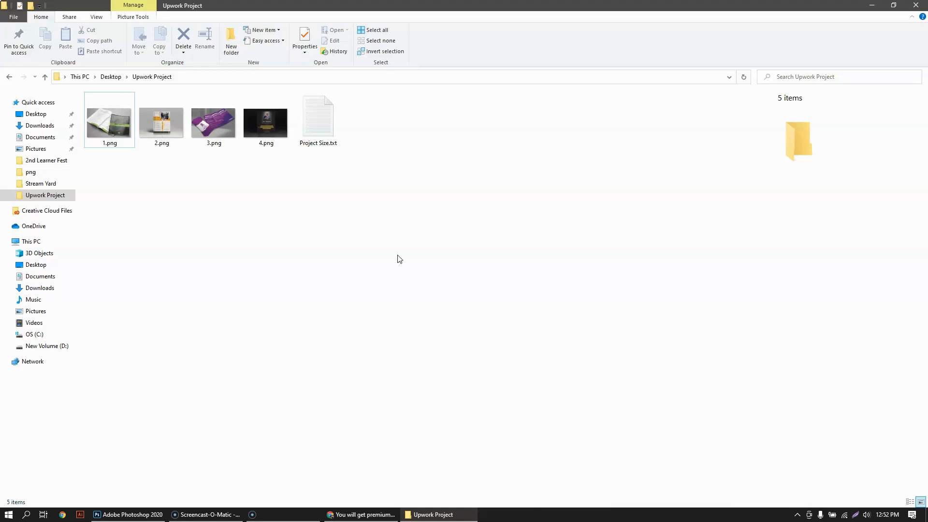
- Open Project Size.txt and add "Width:" and "Height:" lines below the 4:3 aspect ratio
double_click(327, 129)
left_click_drag(555, 137, 494, 105)
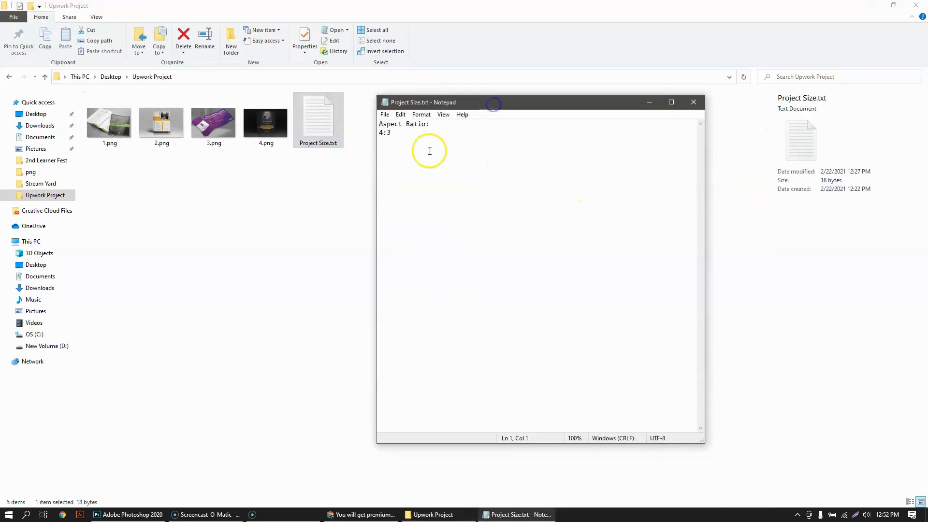
left_click(401, 134)
key("Return")
key("Return")
key("Return")
type("Width: ")
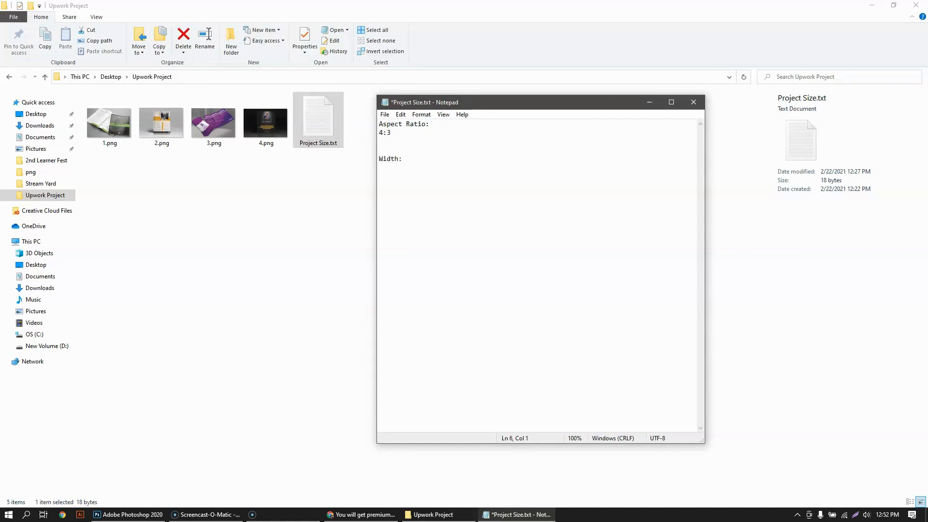
type("Height:")
- Enter 500px as the base value on both the Width and Height lines
left_click(425, 158)
left_click(421, 170)
left_click(417, 162)
left_click_drag(383, 132, 378, 133)
left_click(406, 158)
left_click_drag(391, 133, 387, 133)
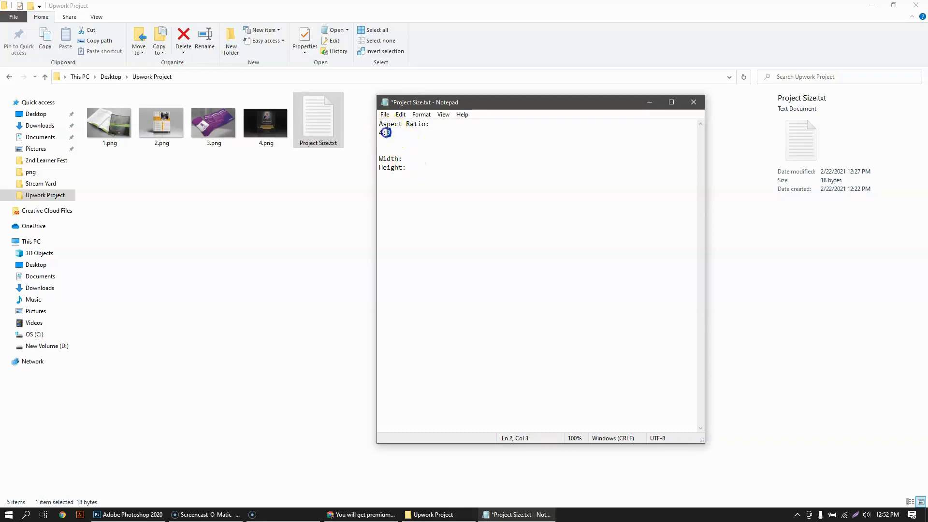
left_click(408, 158)
type("500px")
left_click(465, 174)
type("500px")
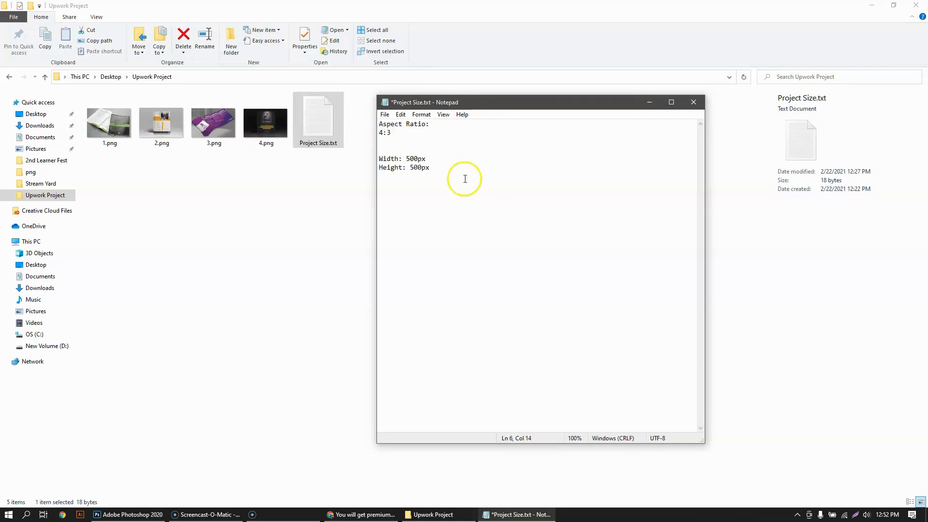
- Extend the Width line with "x 4 =" and the Height line with "x 3 ="
left_click(435, 158)
type("x x")
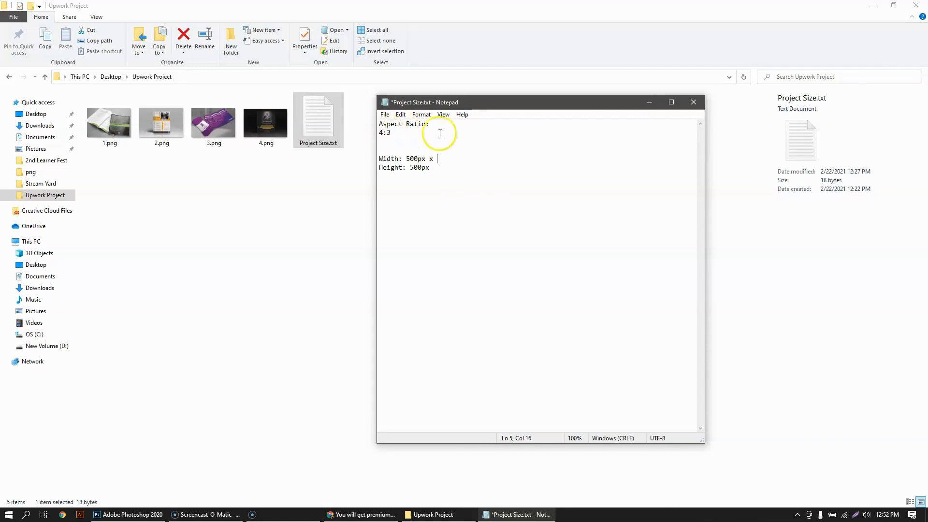
type("4")
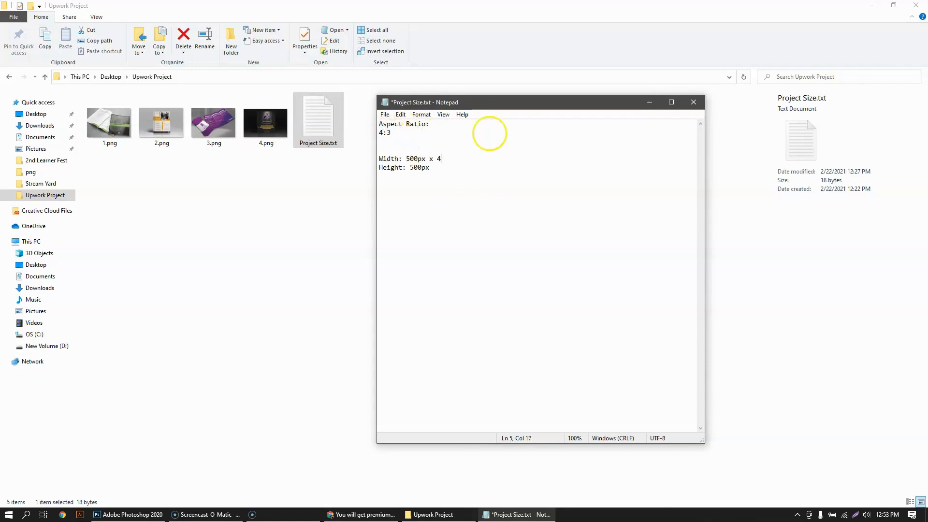
left_click(443, 169)
type("x 3")
left_click(470, 158)
type("=")
left_click(446, 169)
type("=")
- Compute 500 × 4 in Calculator and enter 2000px as the result on the Width line in Notepad
left_click(459, 156)
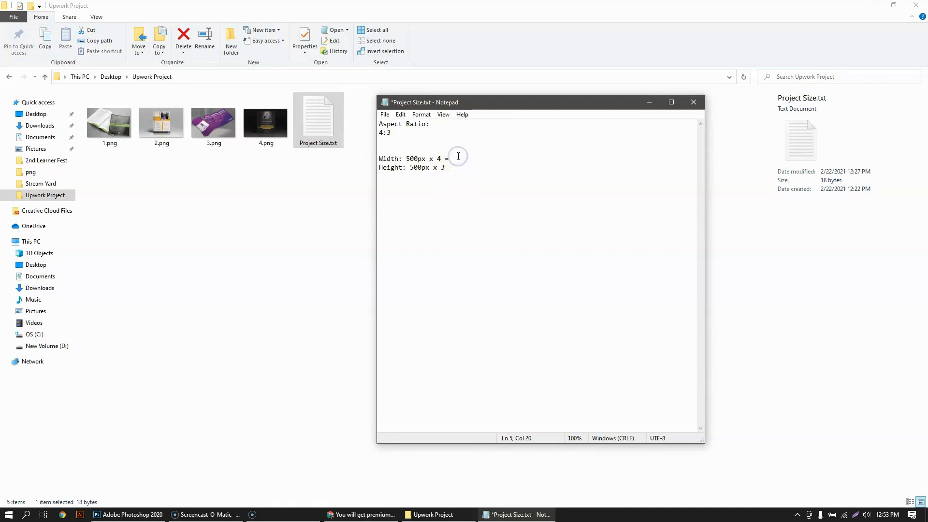
key("super")
type("calc")
key("Return")
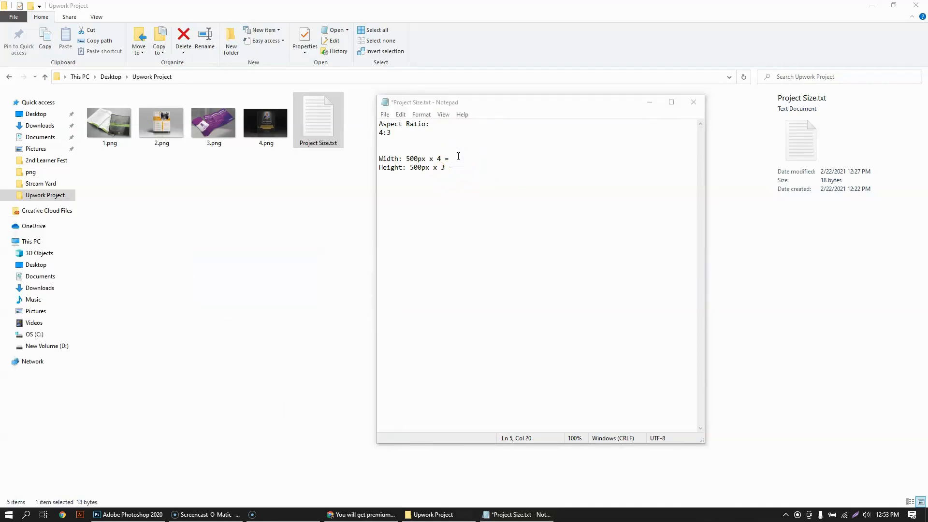
left_click_drag(822, 234, 749, 118)
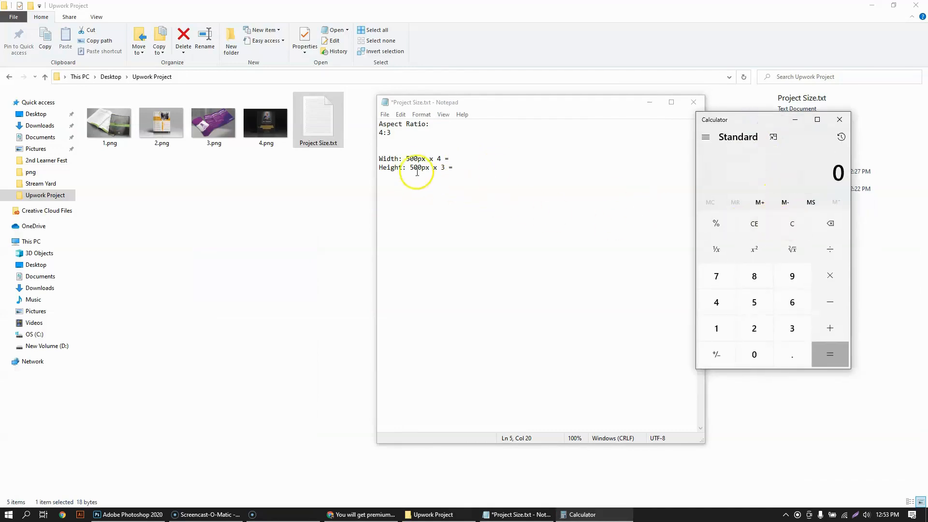
left_click(754, 302)
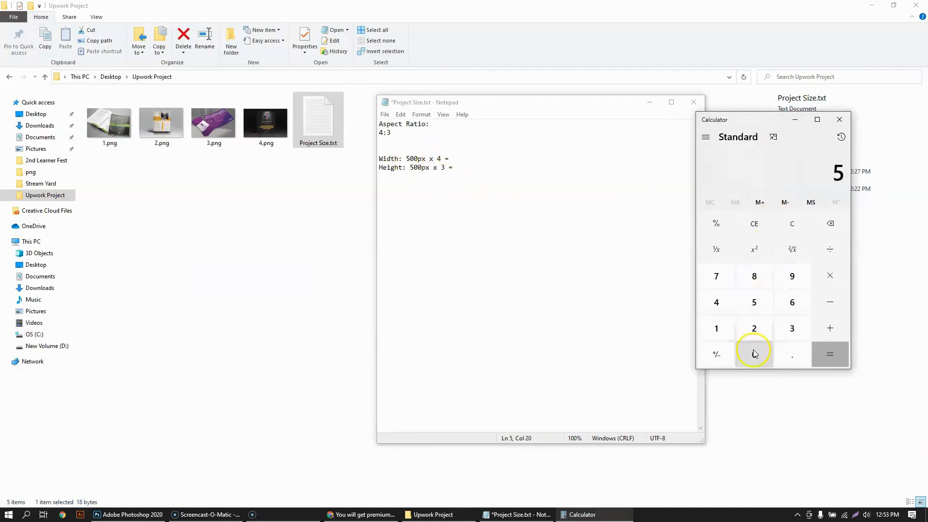
double_click(755, 353)
left_click(830, 277)
left_click(717, 301)
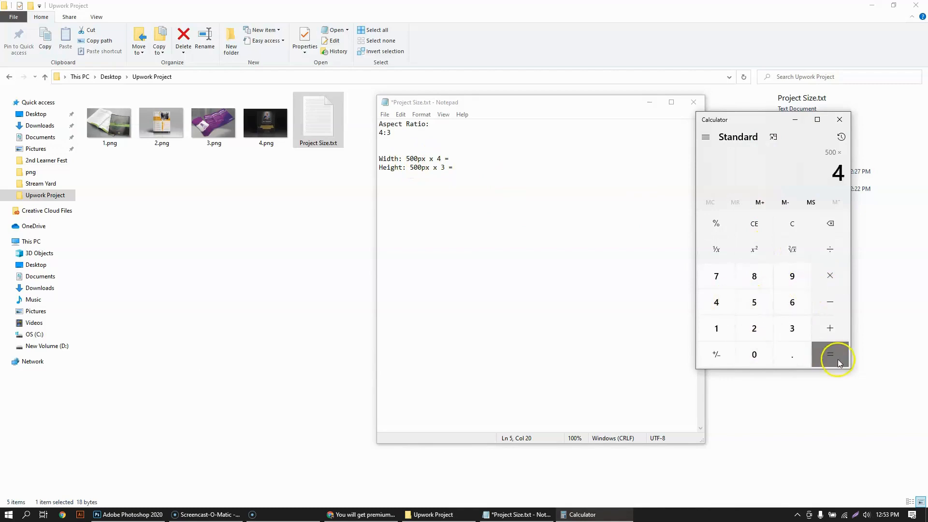
left_click(831, 354)
left_click(469, 159)
type("200")
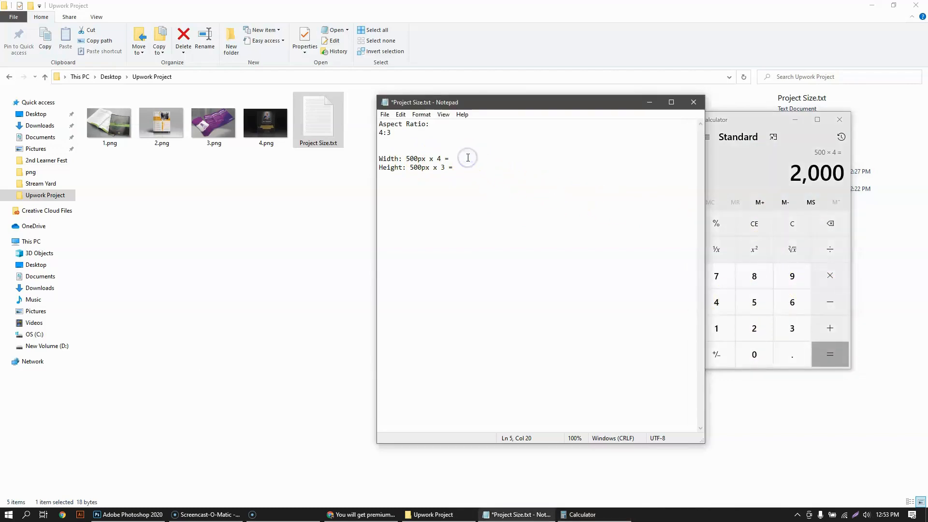
type("0px")
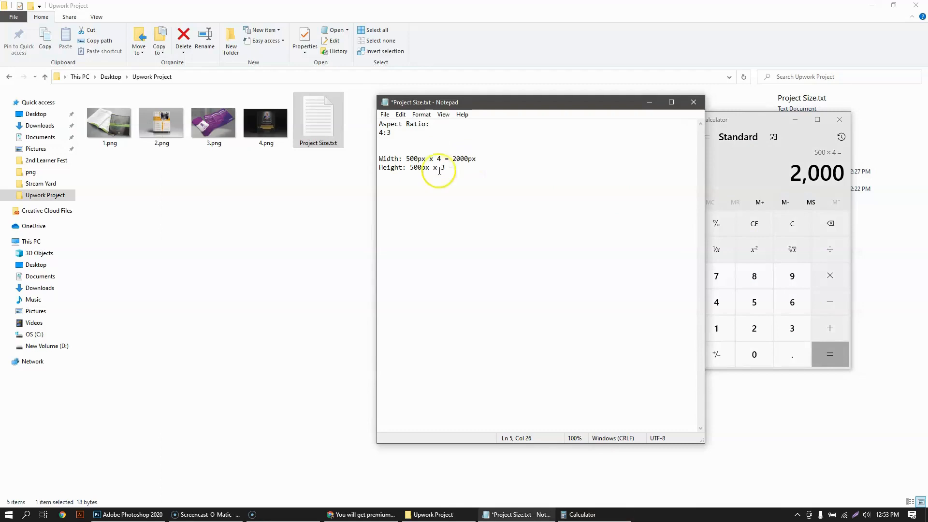
- Enter 1500px as the result on the Height line and close Calculator
left_click(414, 167)
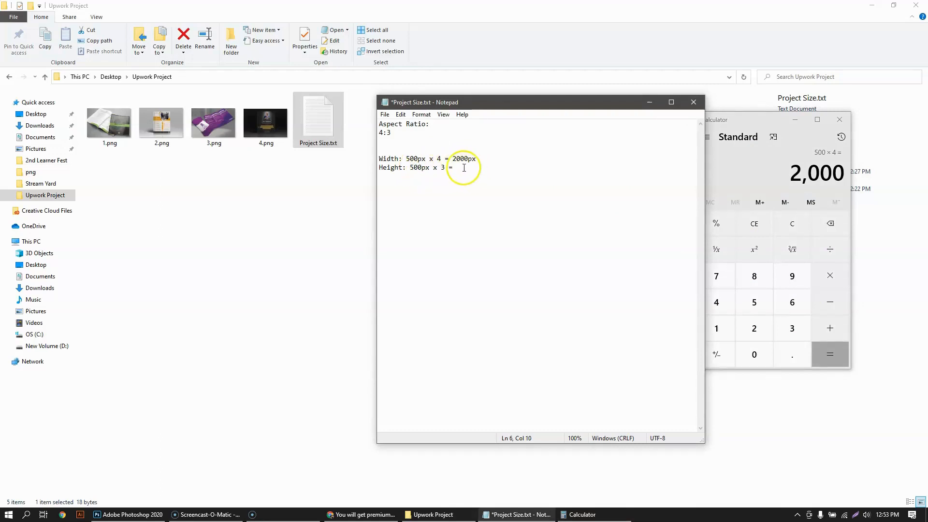
left_click(456, 168)
type("1500px")
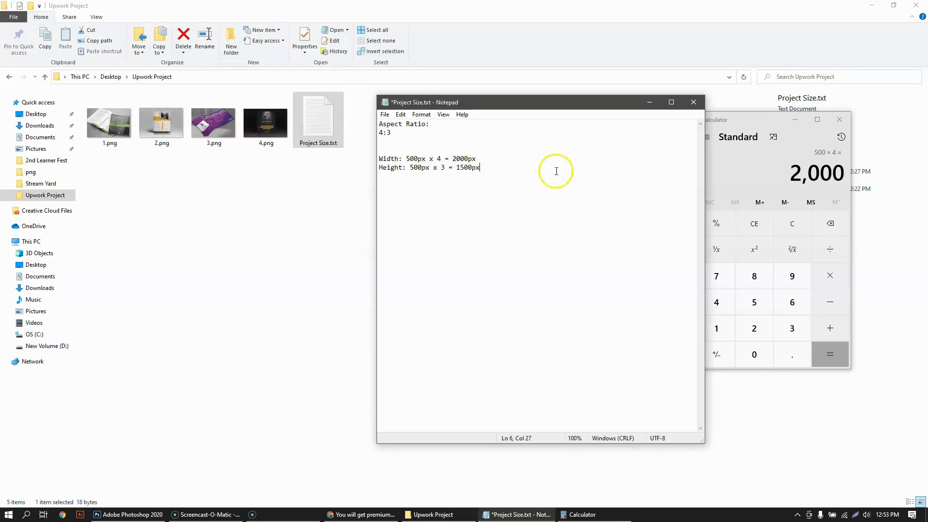
left_click_drag(476, 160, 455, 168)
left_click(483, 168)
left_click(839, 120)
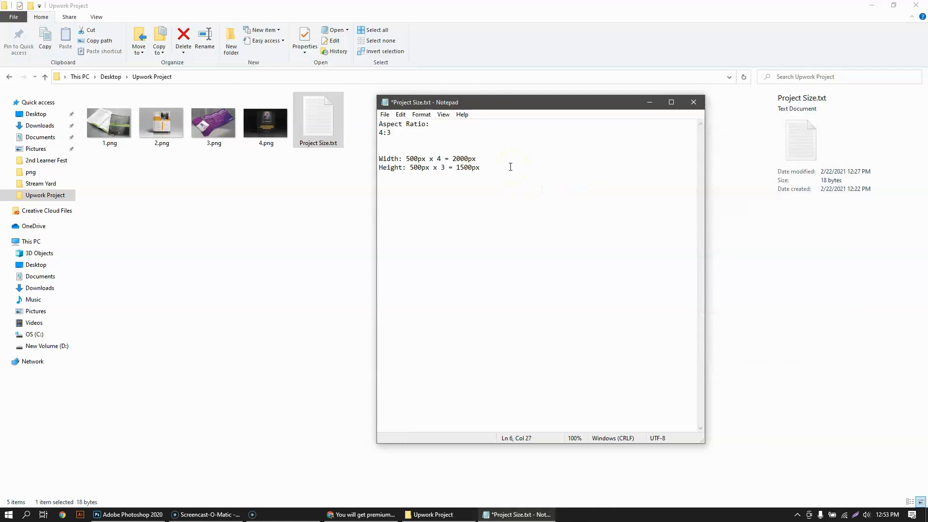
- Delete the multiplications from both lines, keeping only 2000px for the width and 1500px for the height
left_click(506, 168)
left_click(378, 138)
key("shift+Up")
left_click(422, 133)
left_click_drag(451, 159, 402, 159)
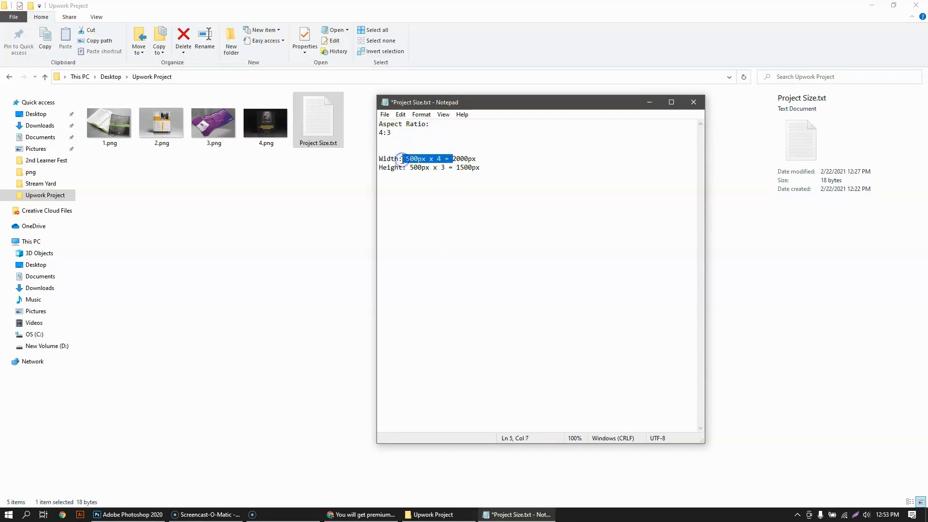
key("BackSpace")
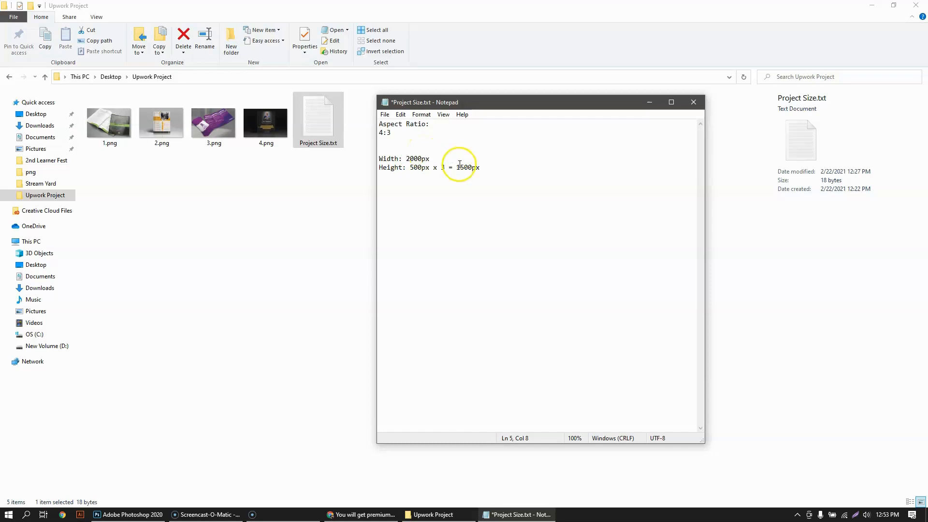
left_click_drag(456, 168, 402, 170)
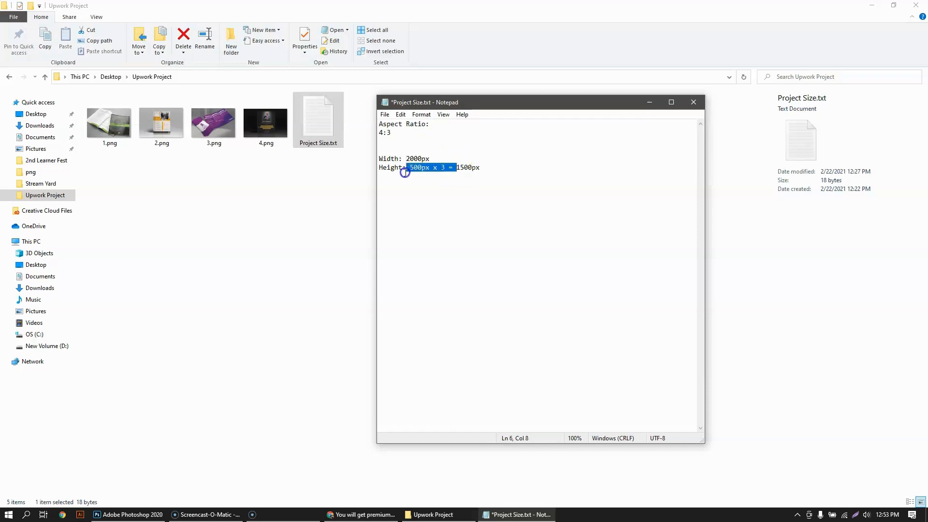
key("BackSpace")
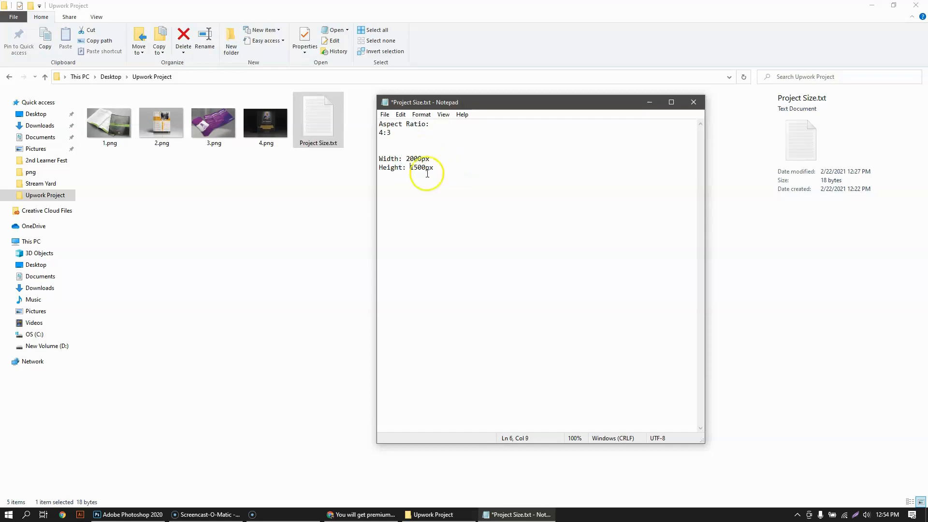
left_click(508, 160)
left_click(454, 171)
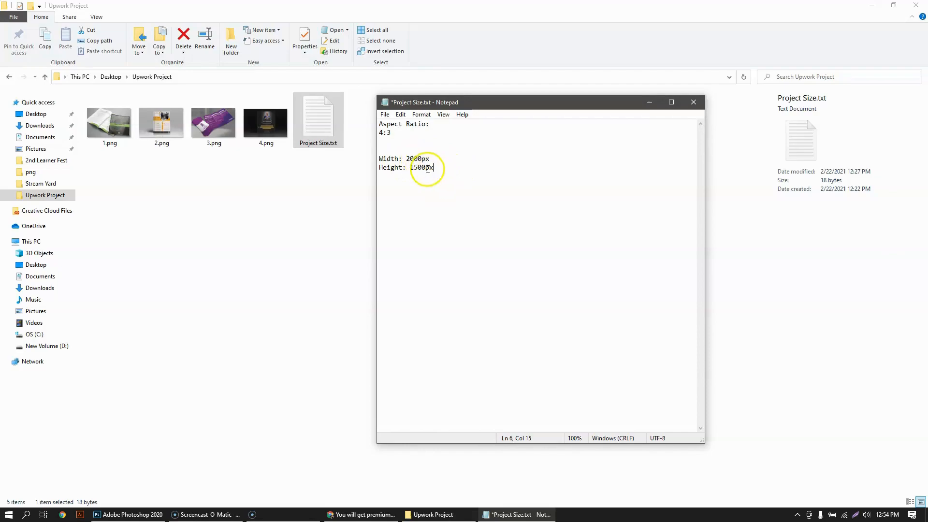
- Switch to Photoshop and create a document named Project Catalog, 2000 × 1500 pixels at 300 pixels/inch
left_click(140, 514)
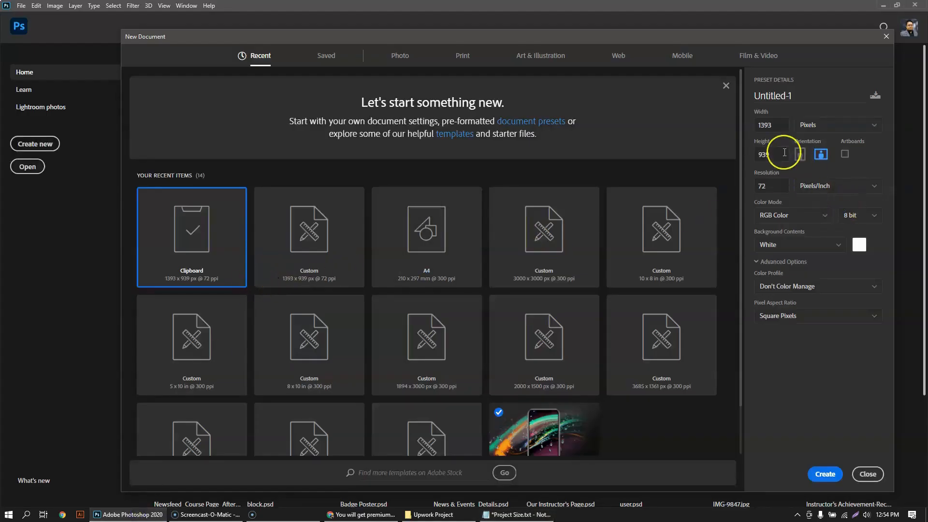
left_click(804, 90)
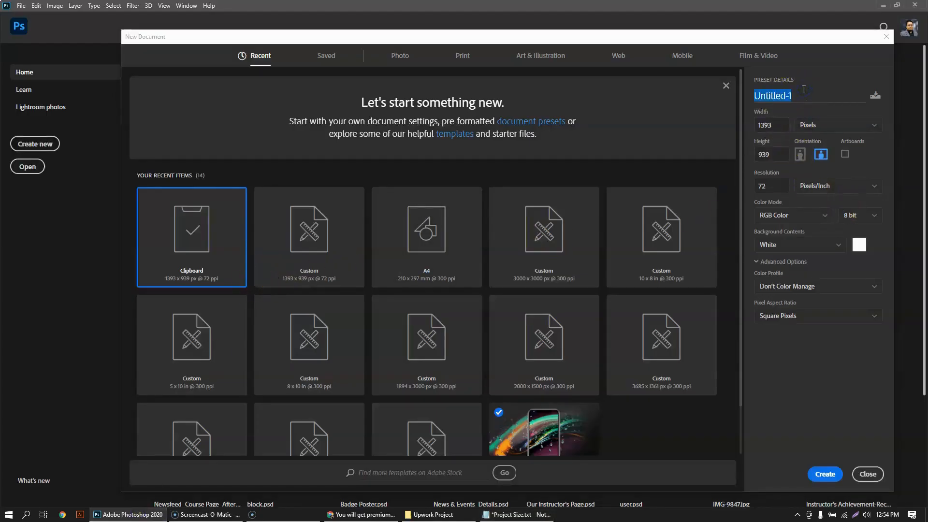
type("Project Catalog")
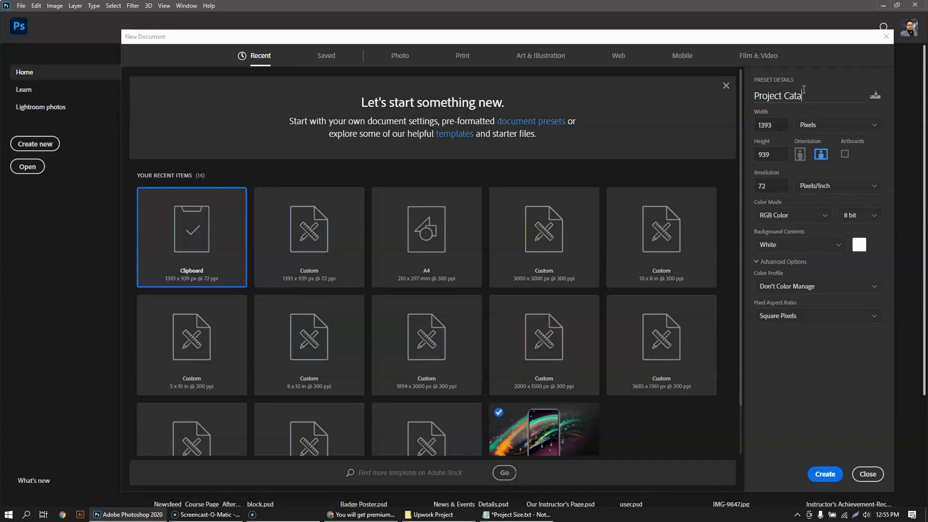
left_click(775, 129)
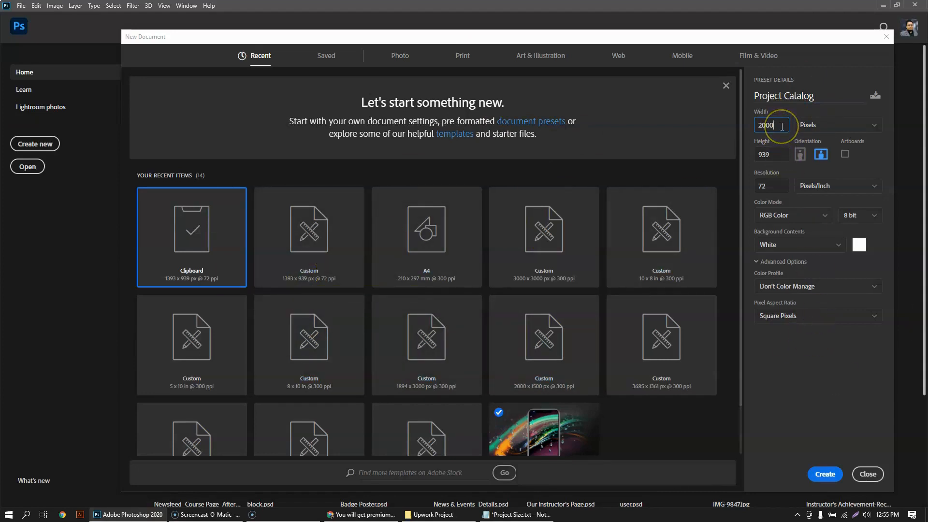
left_click(776, 153)
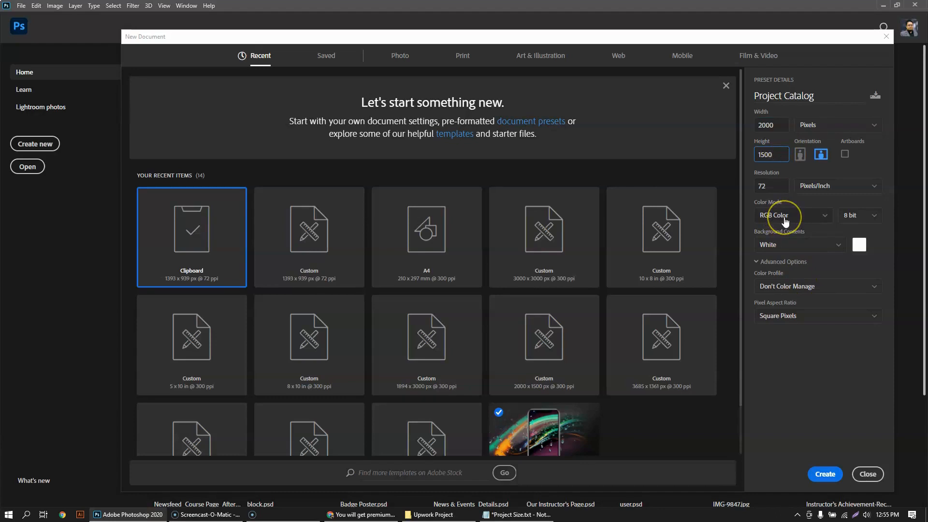
left_click_drag(771, 184, 742, 190)
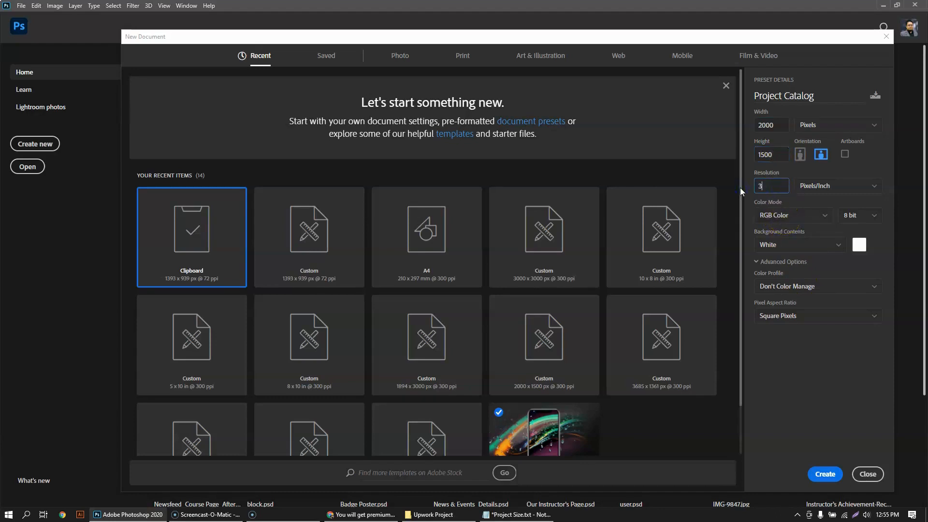
left_click(825, 474)
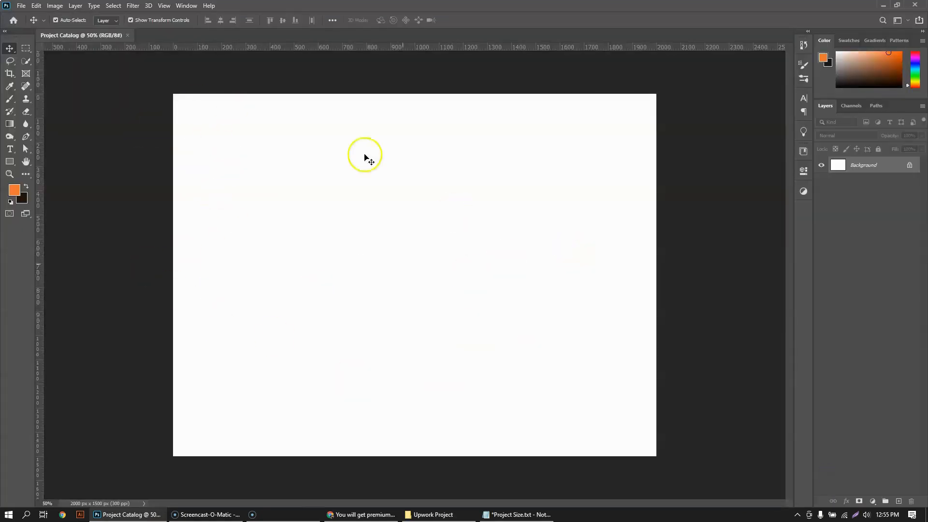
- Place 1.png from the Upwork Project folder, scale it to about 2276 × 1518 px to cover the canvas, and shift it left to show the whole front booklet
left_click(433, 514)
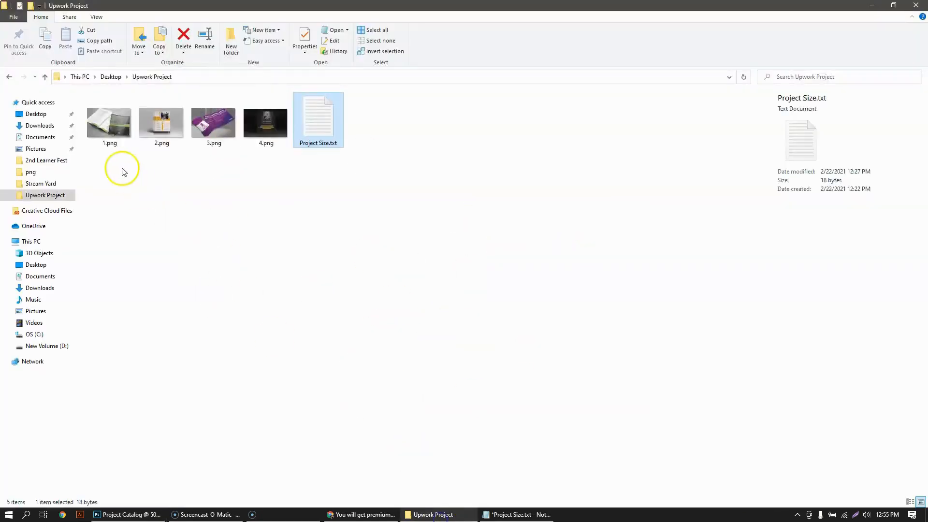
left_click_drag(108, 123, 377, 336)
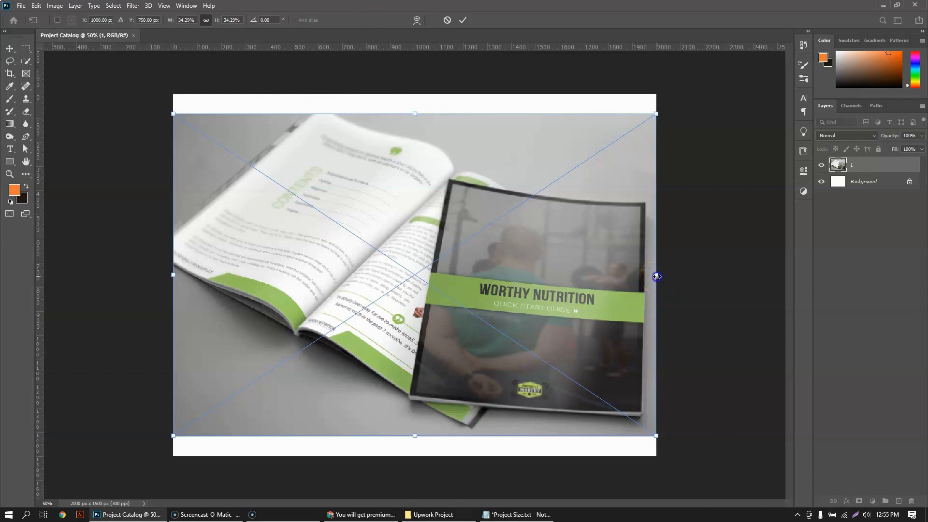
left_click_drag(656, 276, 691, 276)
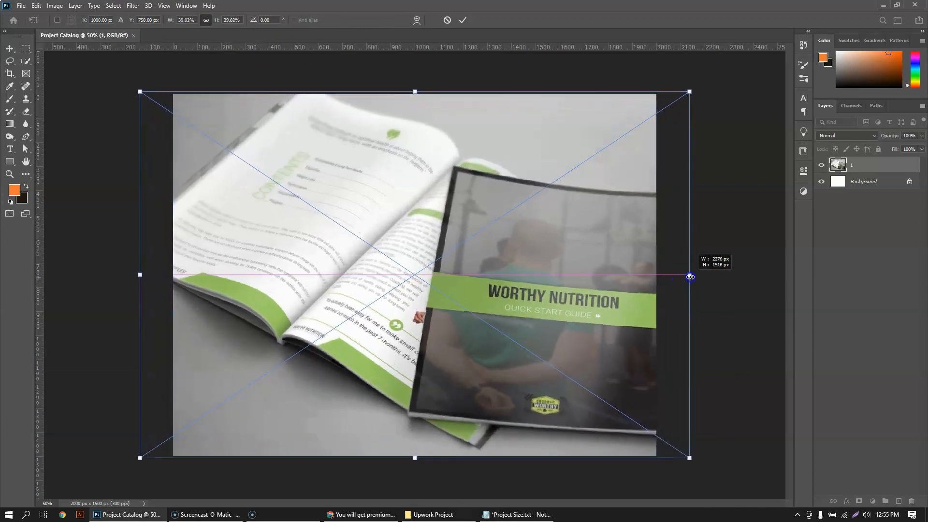
left_click_drag(627, 280, 600, 284)
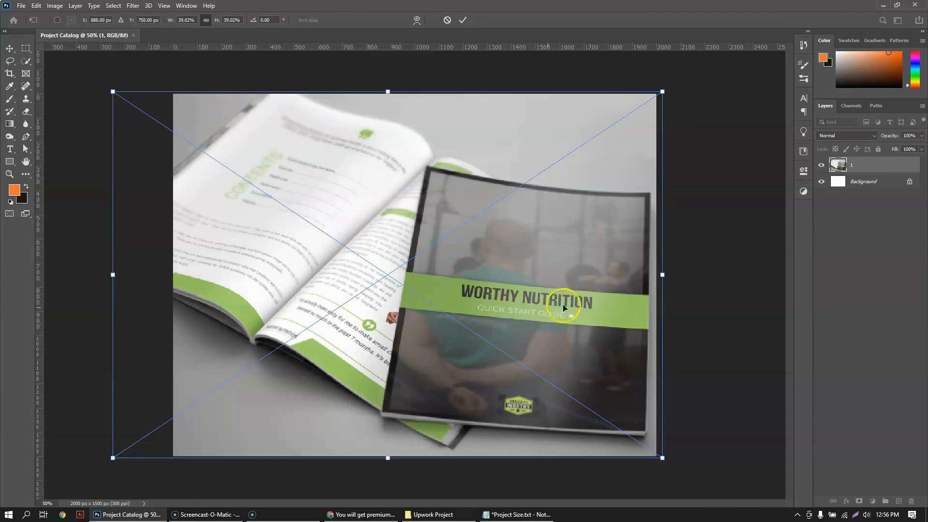
left_click_drag(580, 296, 585, 291)
left_click(739, 266)
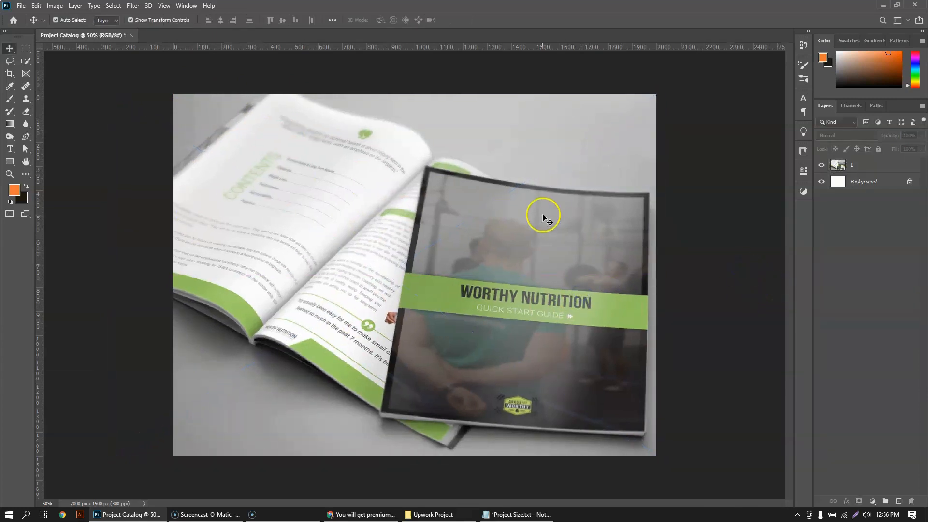
- Export the canvas with Save for Web as a PNG-24 named a into the Upwork Project folder on the Desktop
left_click(21, 6)
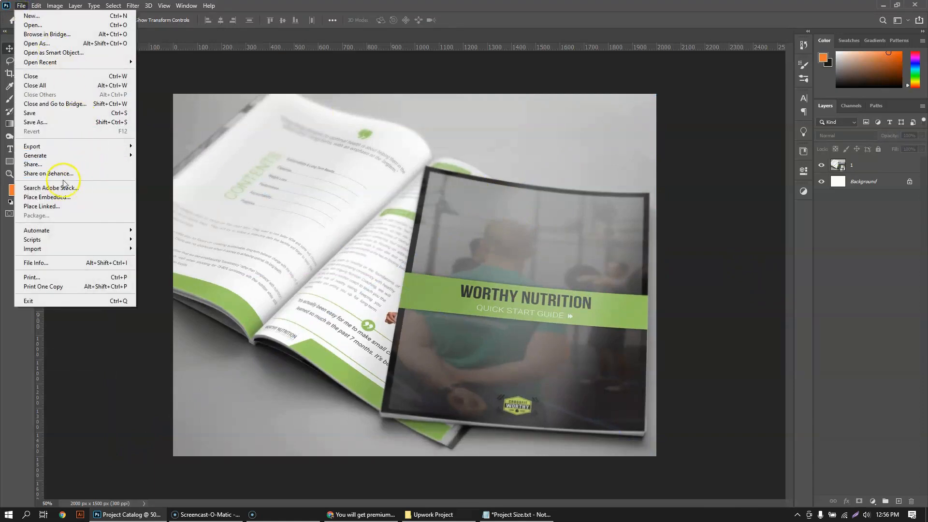
mouse_move(48, 147)
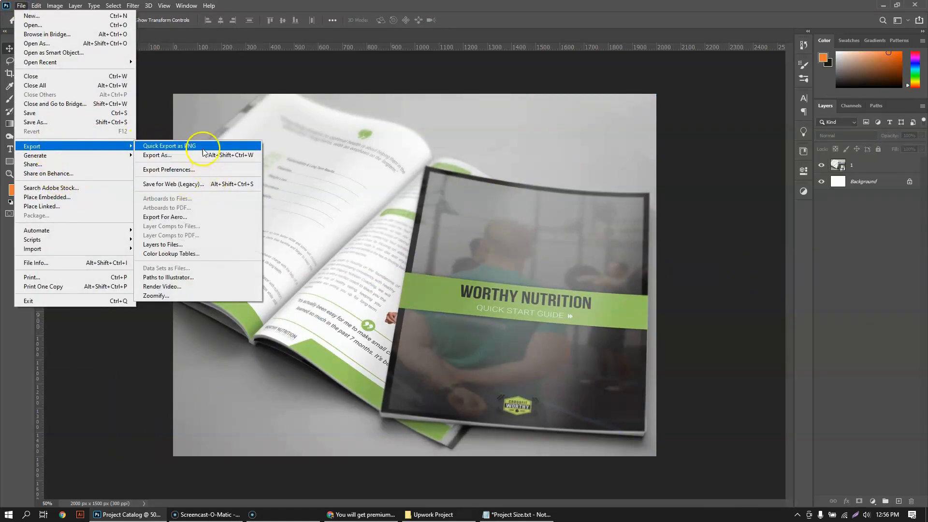
left_click(192, 187)
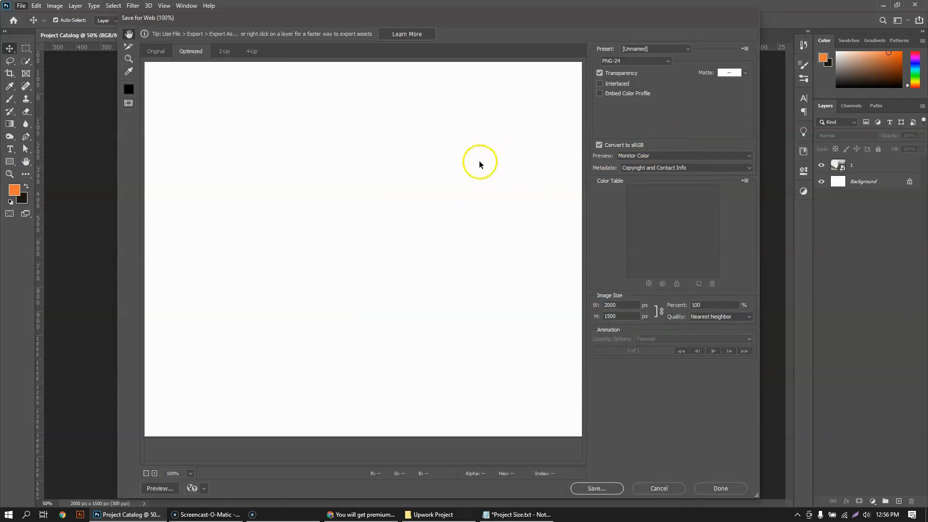
scroll(411, 229, "down", 3)
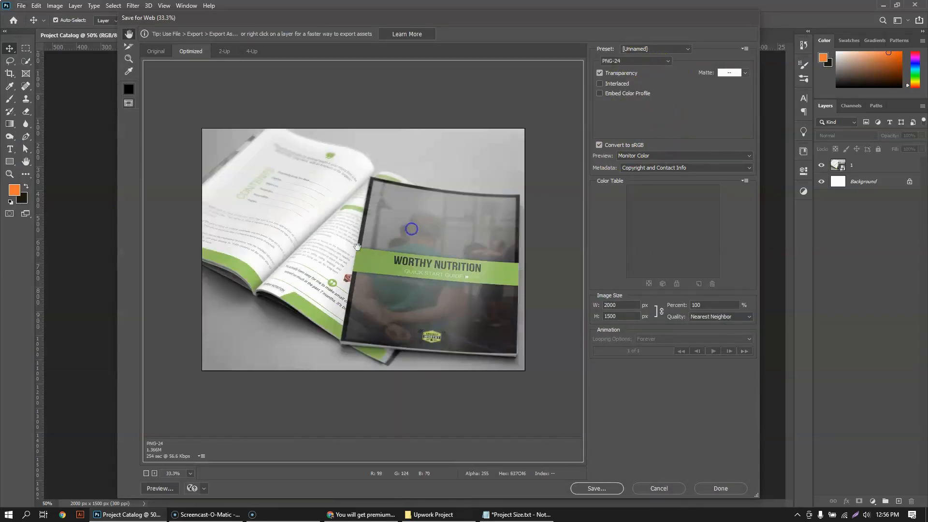
left_click(596, 488)
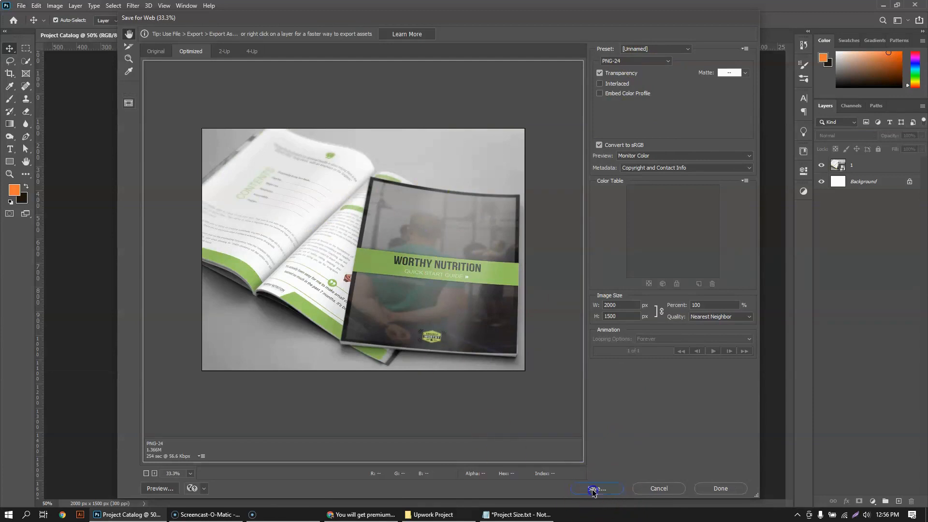
left_click(146, 101)
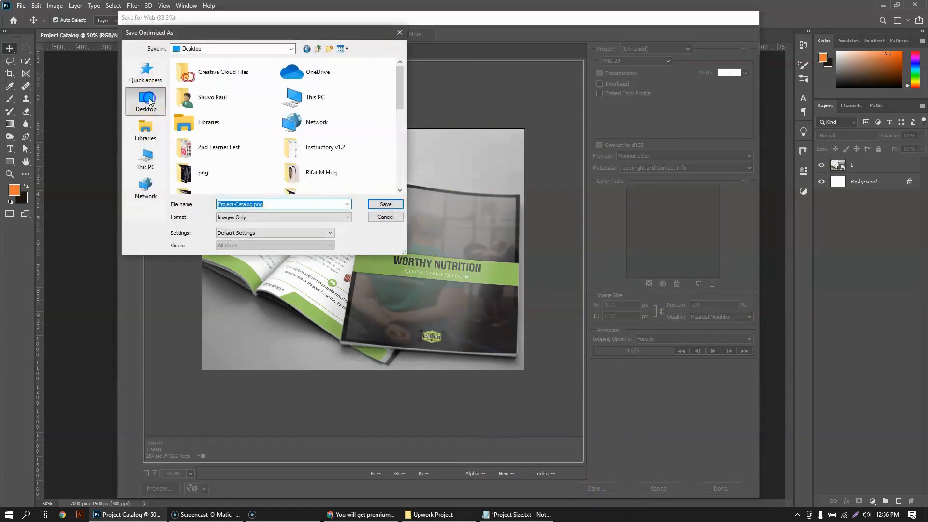
left_click_drag(402, 94, 401, 118)
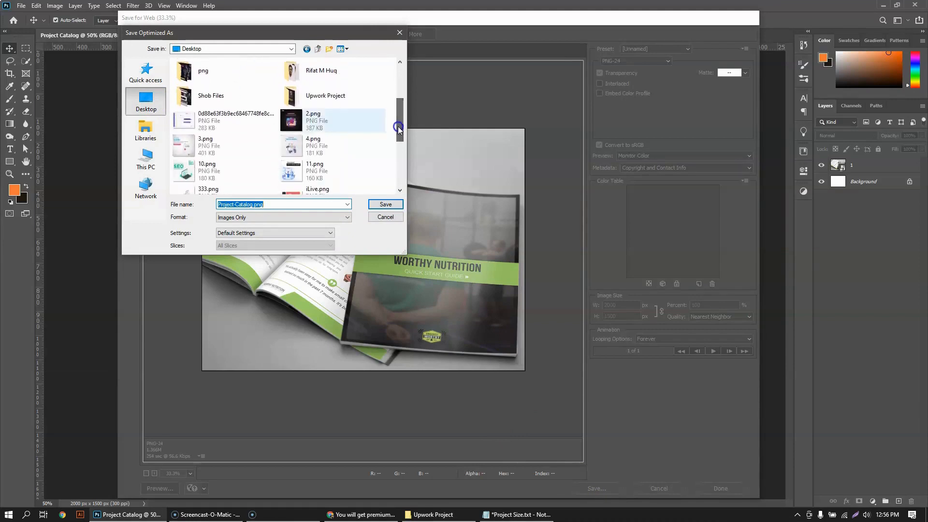
double_click(322, 94)
left_click(284, 205)
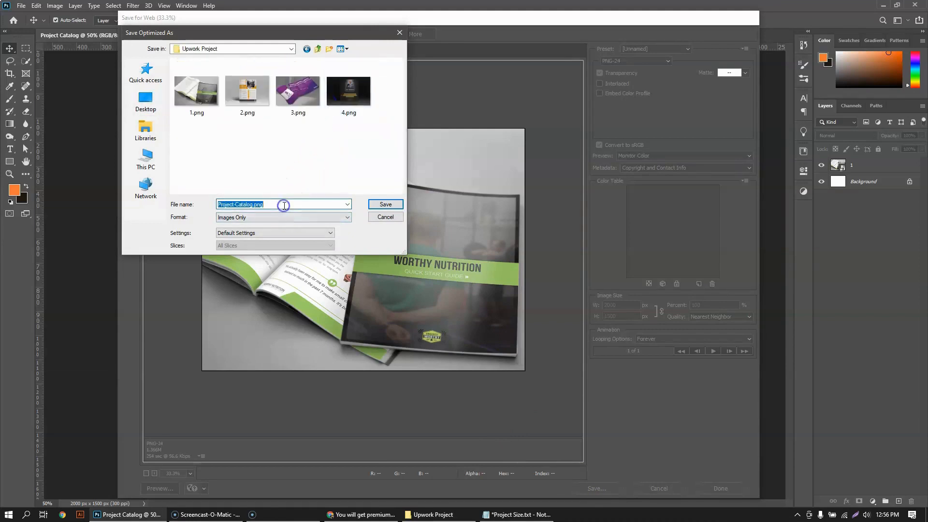
type("5")
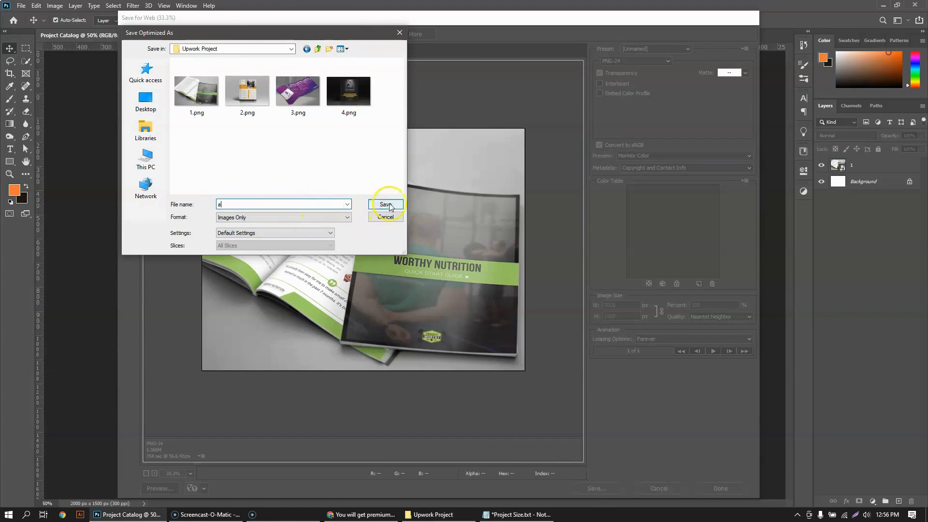
left_click(386, 204)
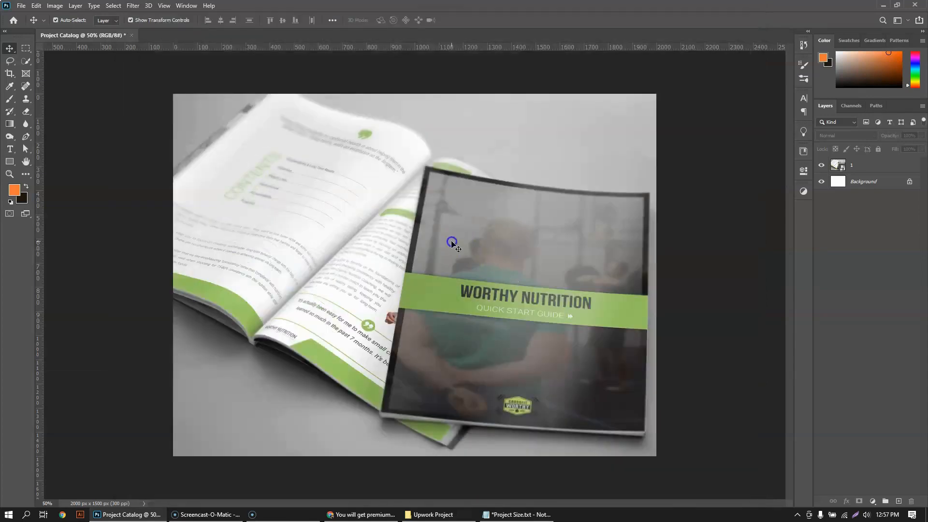
- Hide layer 1 and place 2.png from the Upwork Project folder, scaled to about 2264 × 1536 px to cover the canvas
left_click(834, 166)
left_click(820, 166)
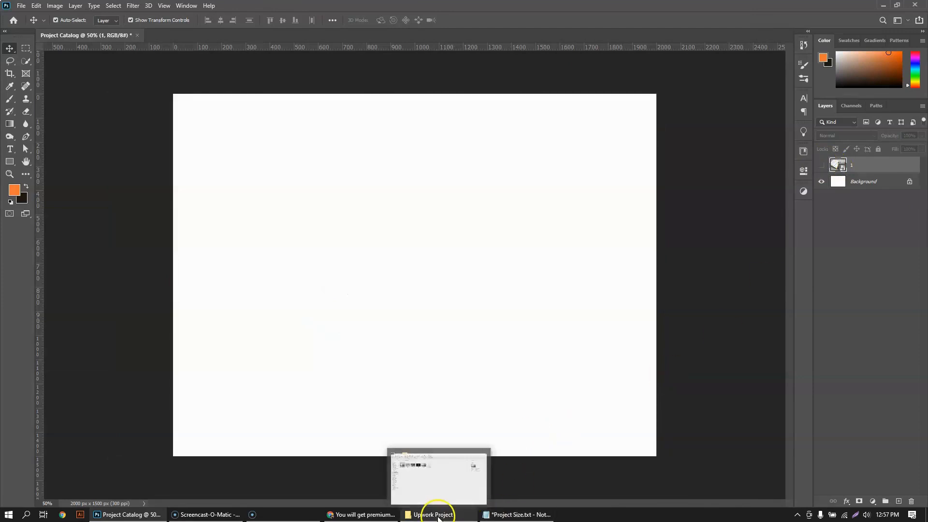
left_click(437, 516)
left_click_drag(160, 123, 422, 252)
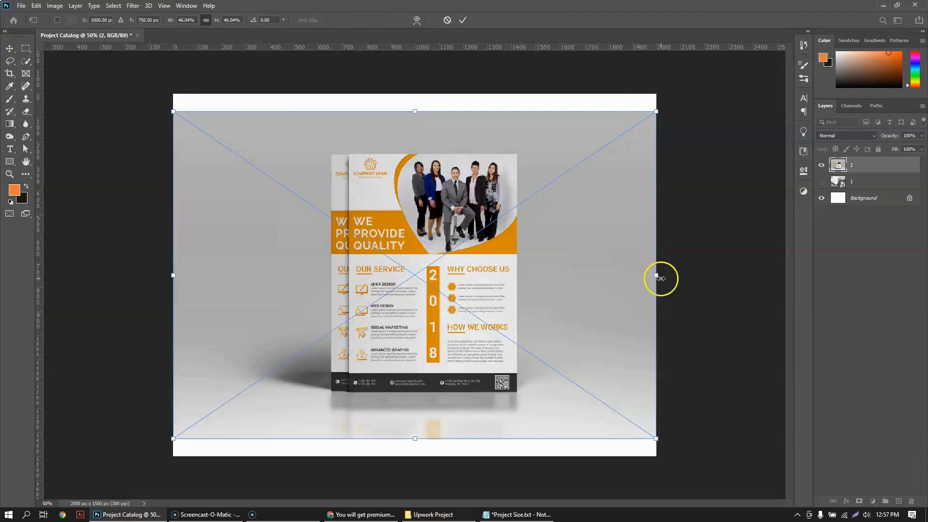
left_click_drag(658, 276, 689, 275)
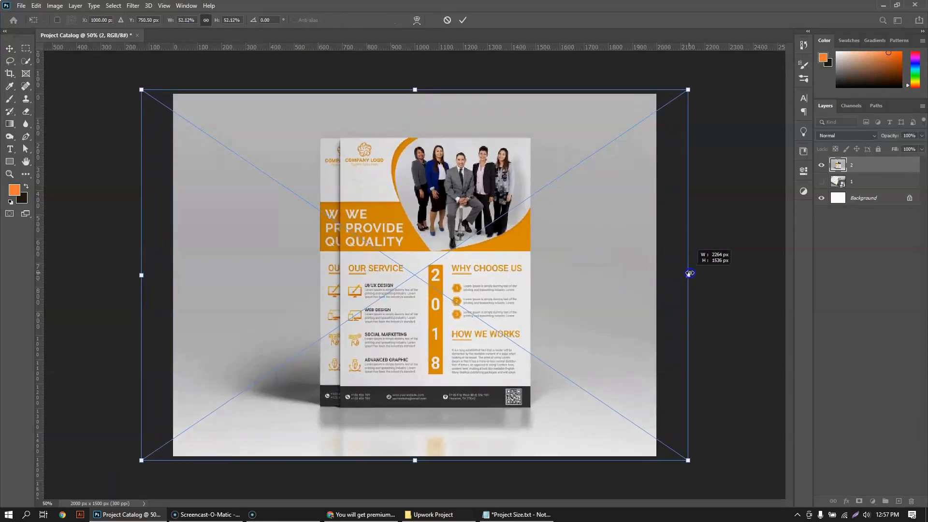
double_click(552, 288)
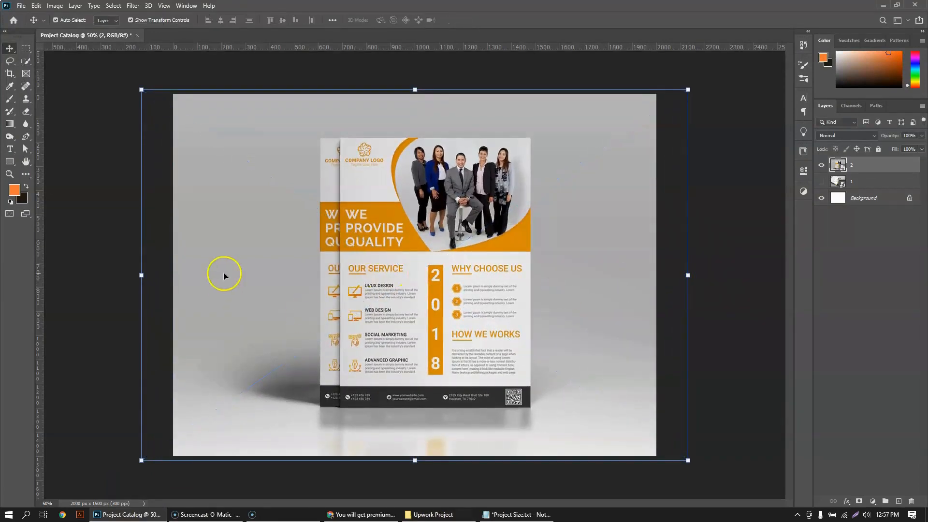